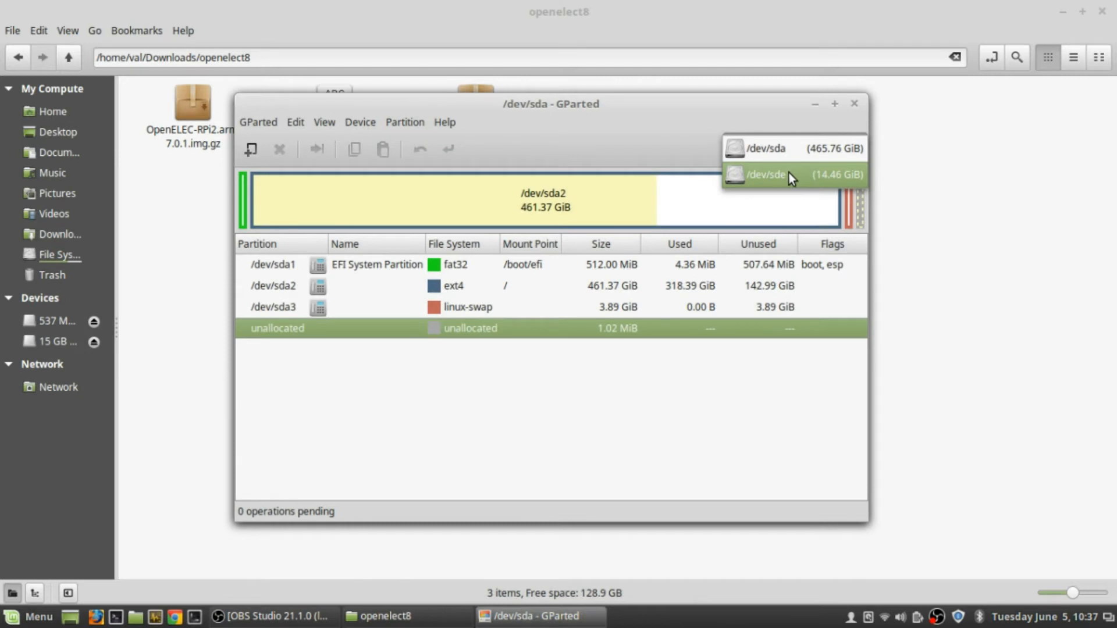
# On the 14.46 GiB device /dev/sde, unmount the ext4 partition /dev/sde2 and mark it for deletion.
pyautogui.click(786, 181)
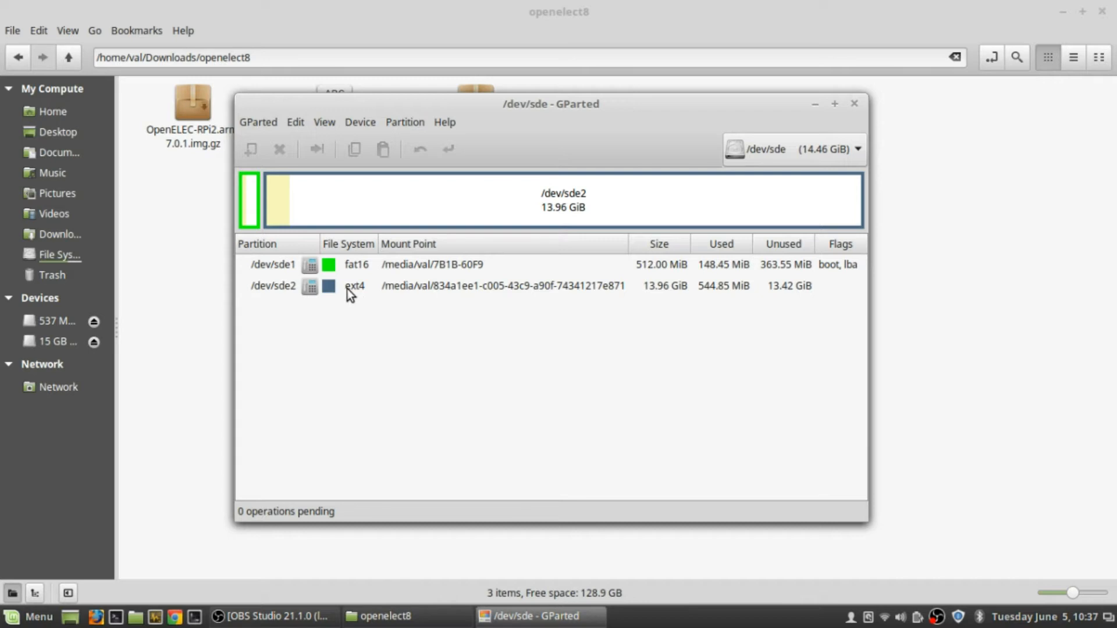
pyautogui.click(381, 289)
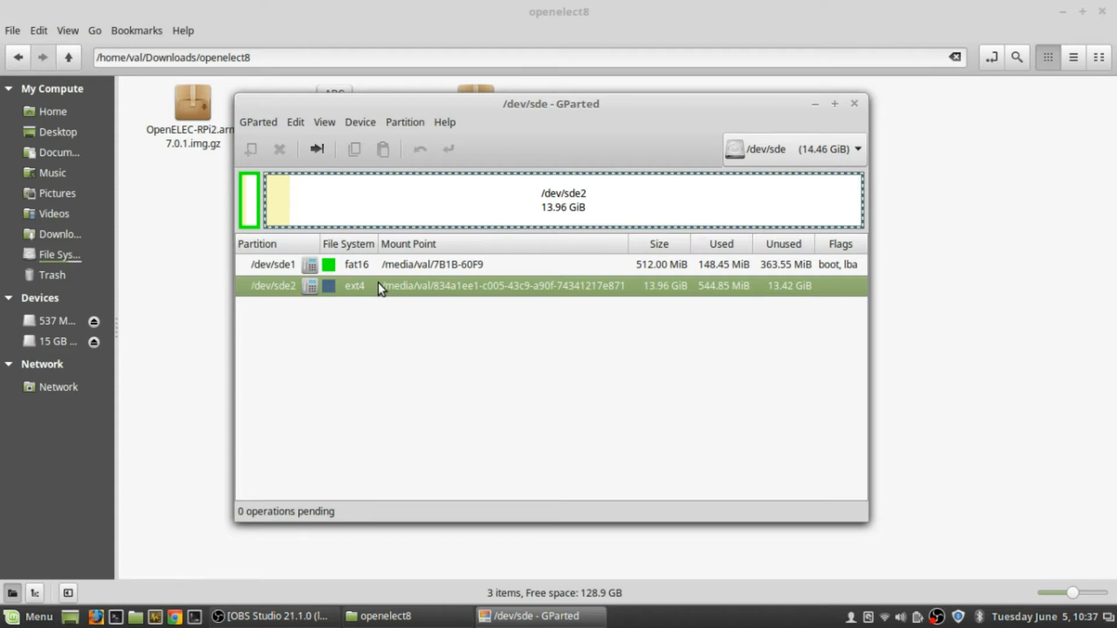
pyautogui.rightClick(379, 287)
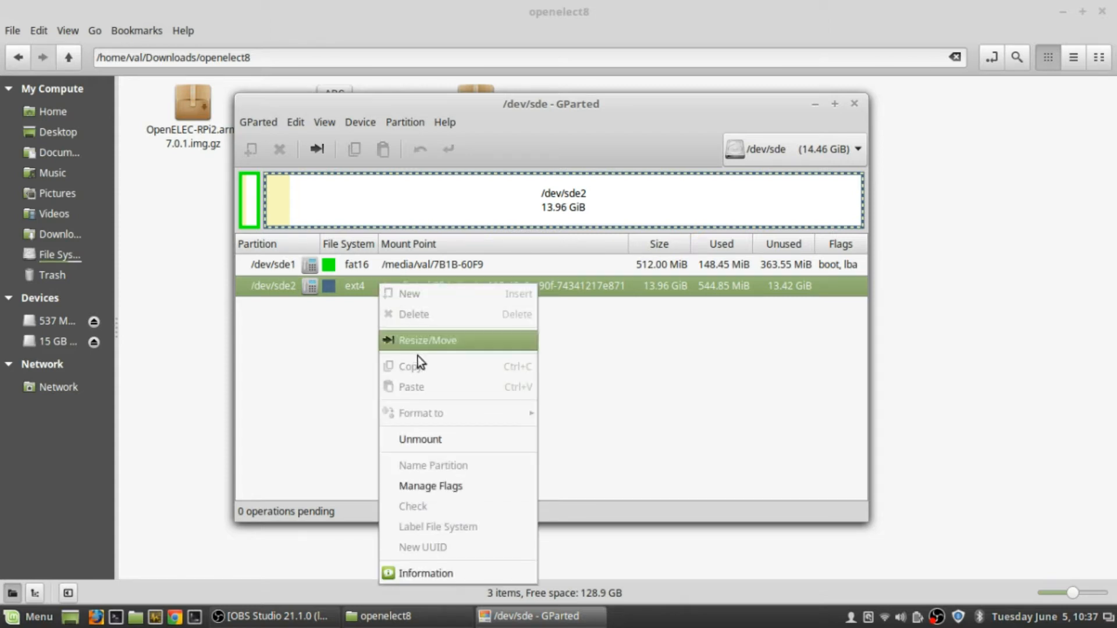
pyautogui.click(420, 444)
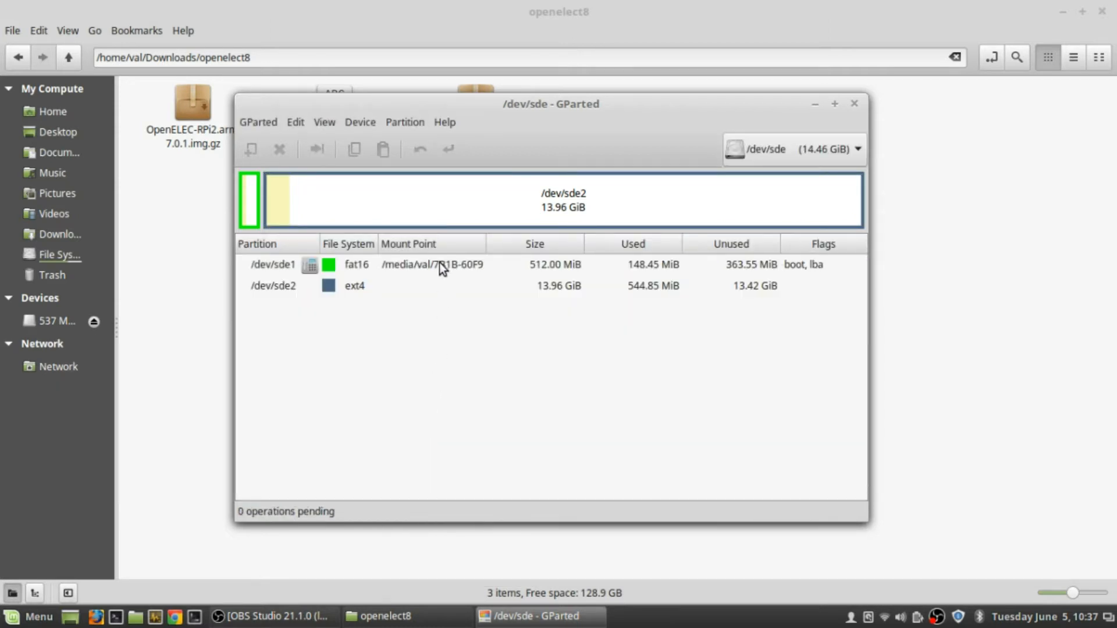
pyautogui.click(396, 289)
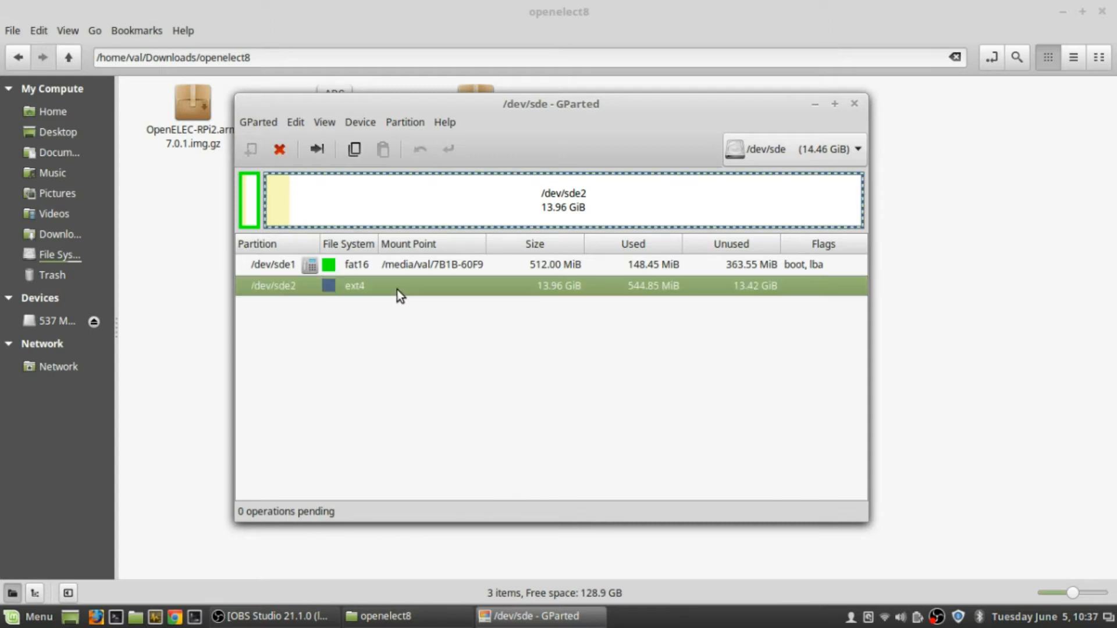
pyautogui.rightClick(397, 289)
pyautogui.click(417, 317)
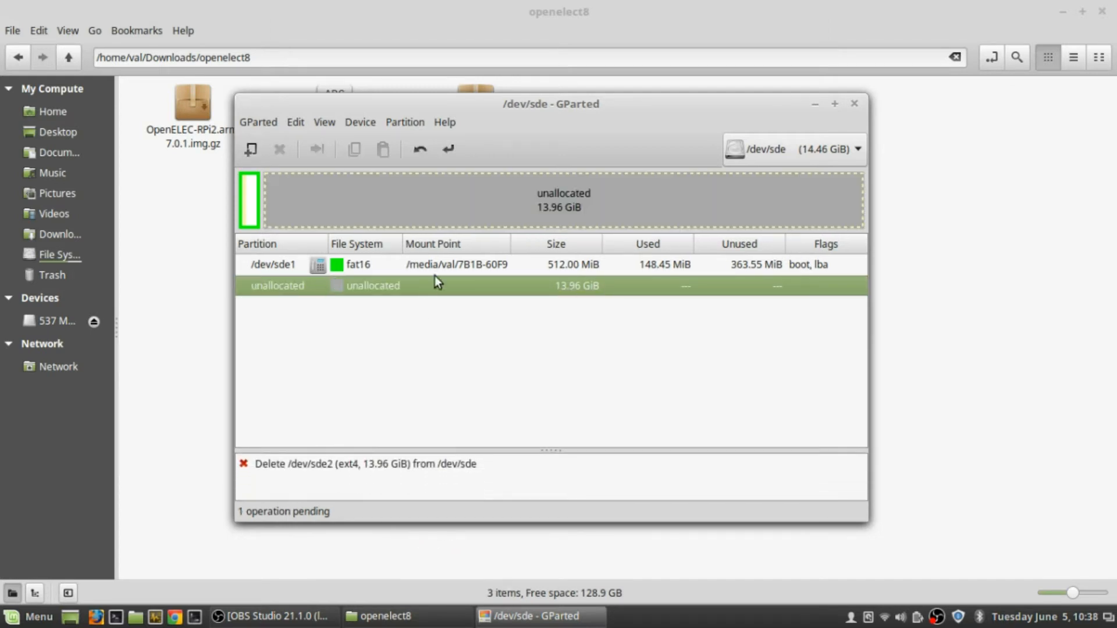
# Unmount the fat16 partition /dev/sde1 and mark it for deletion.
pyautogui.click(444, 264)
pyautogui.rightClick(444, 265)
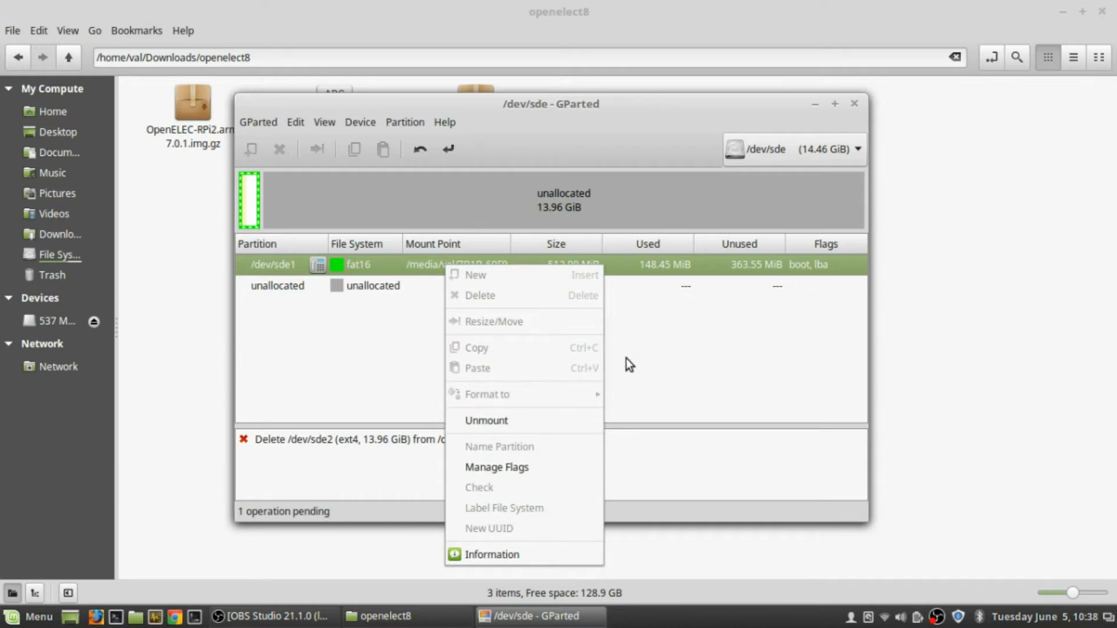
pyautogui.click(515, 420)
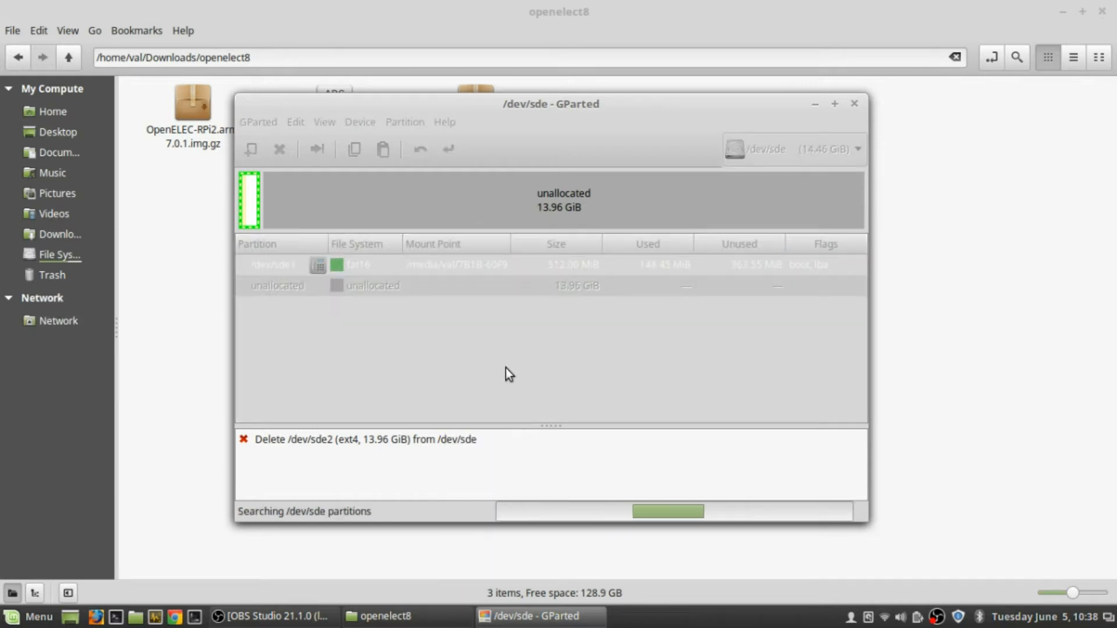
pyautogui.click(513, 269)
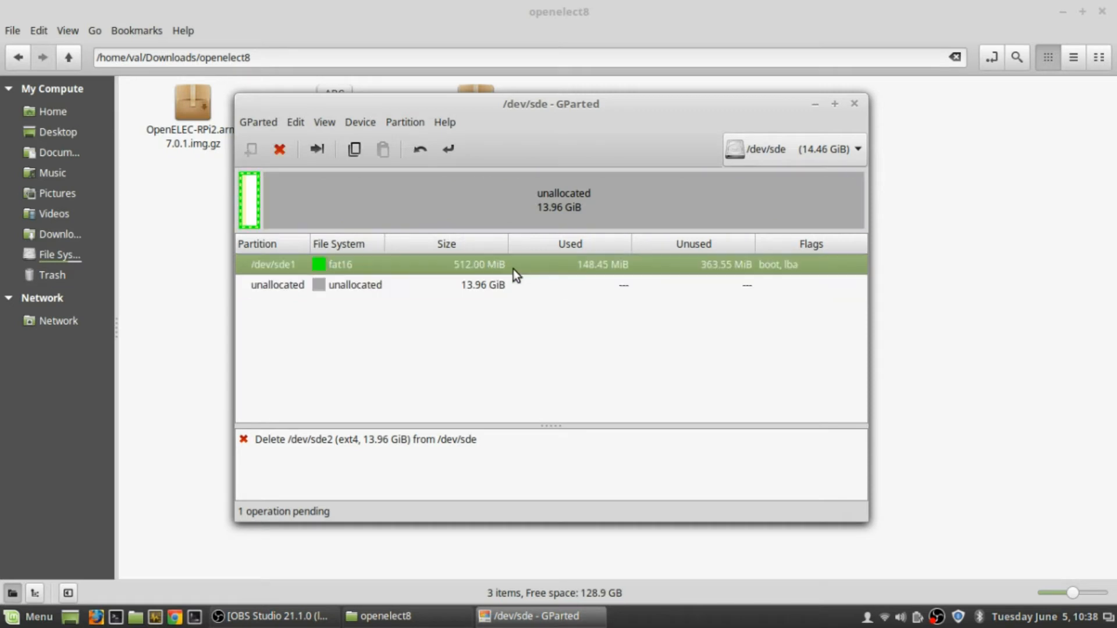
pyautogui.rightClick(513, 268)
pyautogui.click(529, 302)
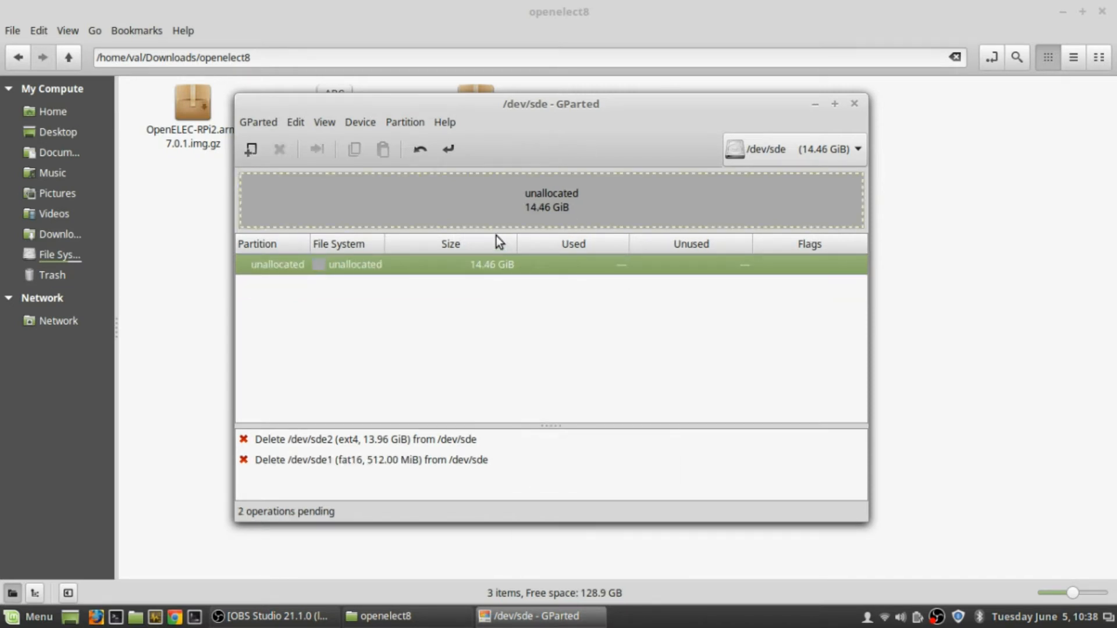
# Add a primary fat32 partition labelled KODI in the unallocated space, 12583 MiB with 1036 MiB free before and 1185 MiB after.
pyautogui.rightClick(368, 266)
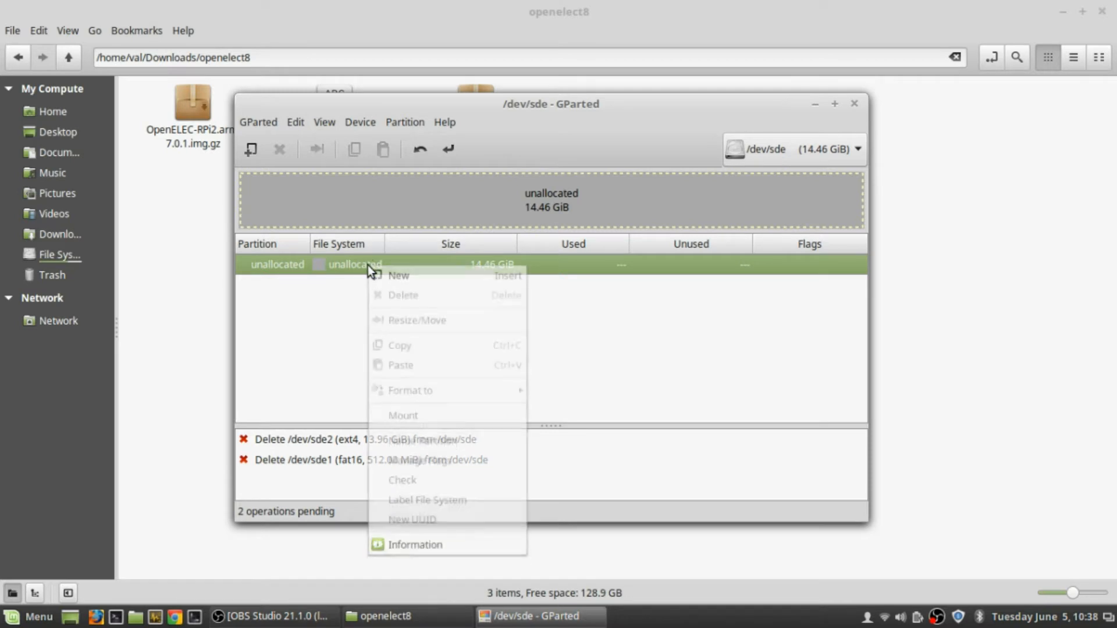
pyautogui.click(382, 272)
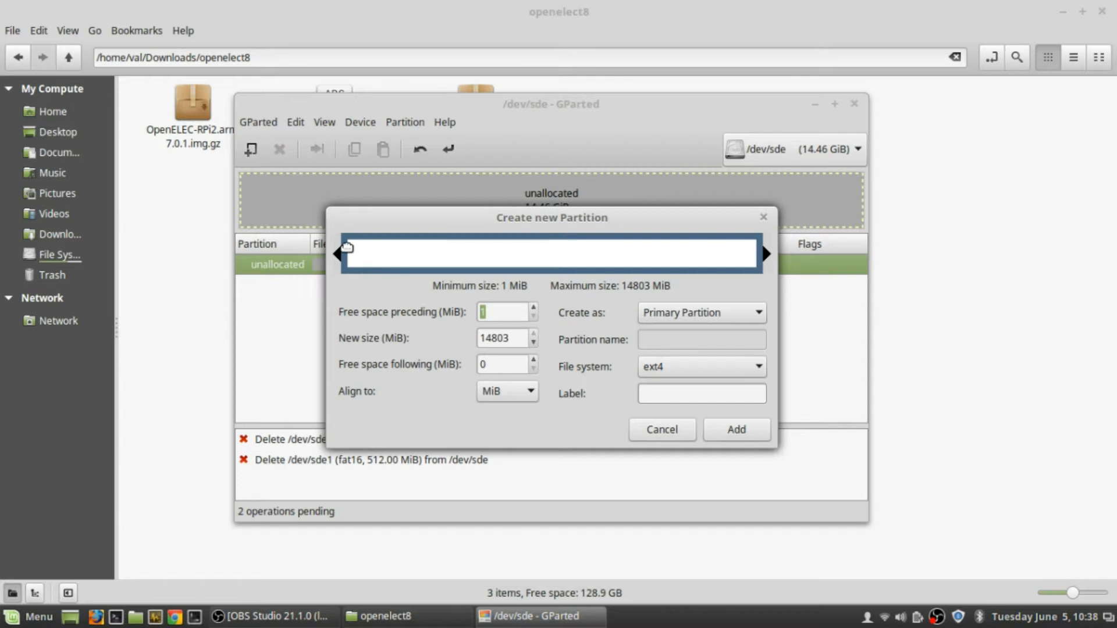
pyautogui.moveTo(337, 254); pyautogui.dragTo(365, 254)
pyautogui.moveTo(766, 254); pyautogui.dragTo(725, 254)
pyautogui.click(679, 371)
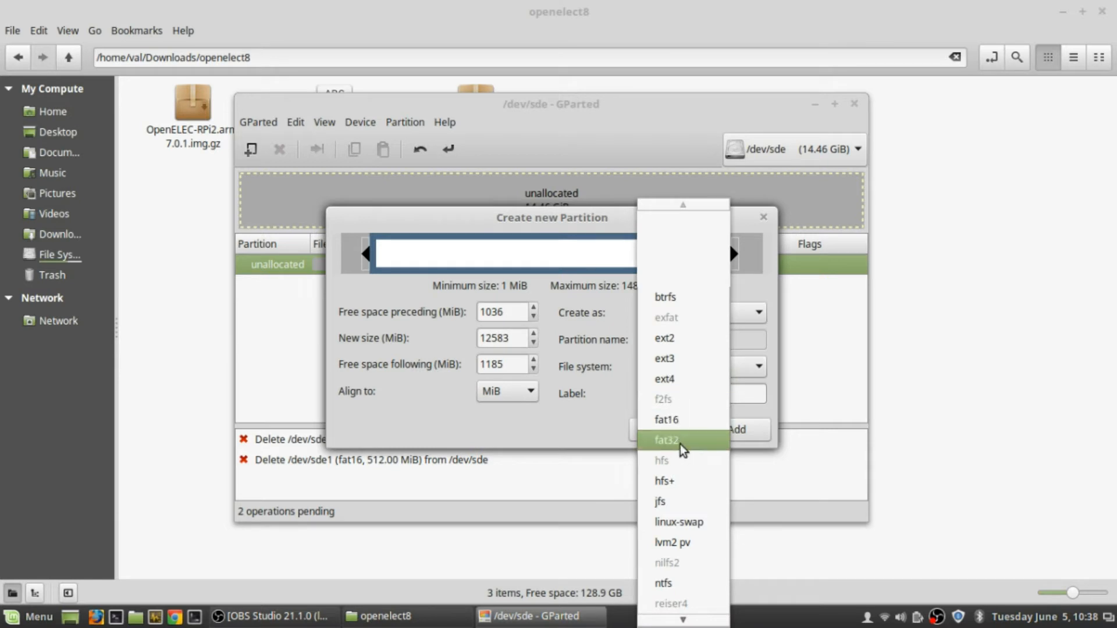
pyautogui.click(679, 442)
pyautogui.click(689, 395)
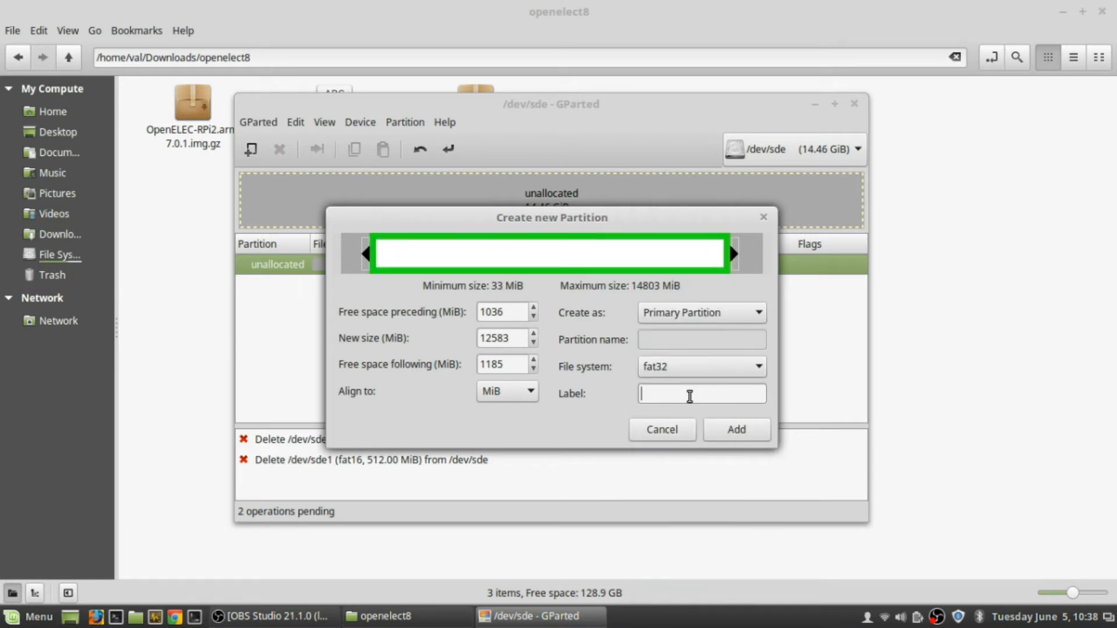
pyautogui.write('KODI')
pyautogui.click(740, 429)
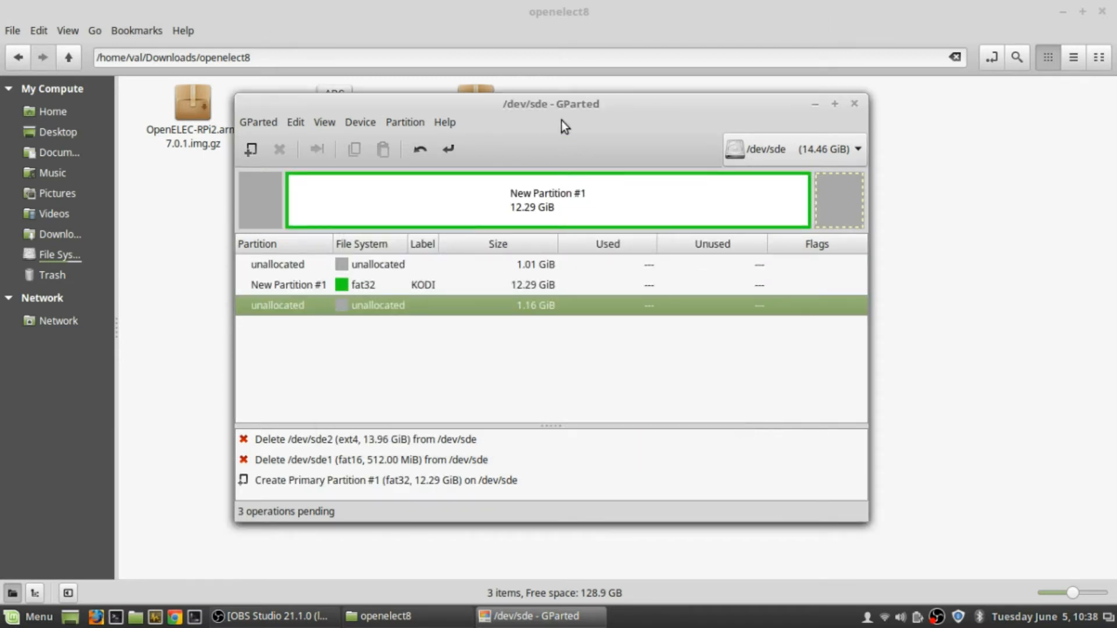
# Apply all pending partition operations to /dev/sde and expand the operation details.
pyautogui.click(448, 152)
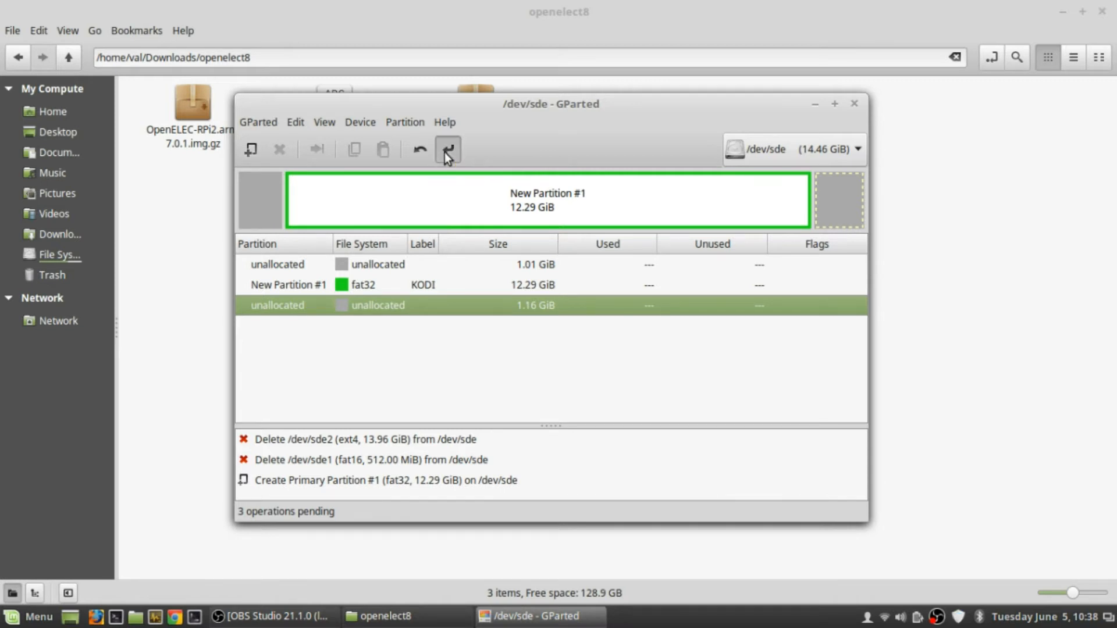
pyautogui.click(691, 374)
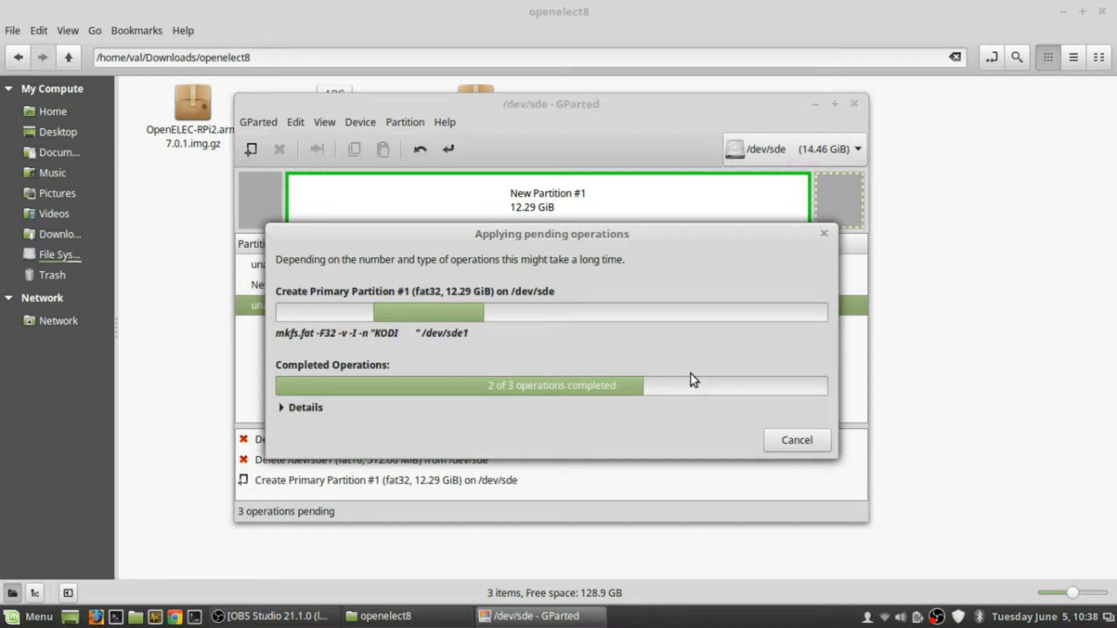
pyautogui.click(280, 407)
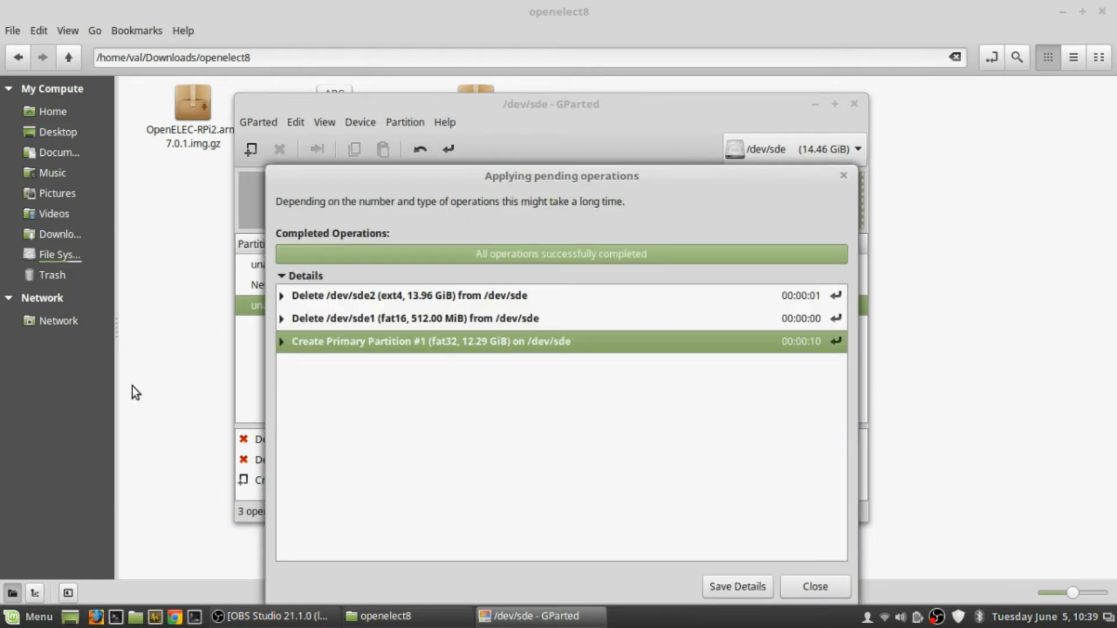
# Save the operation details in the root folder under the file name gparted_details.JUNE5 instead of replacing gparted_details.htm.
pyautogui.click(729, 587)
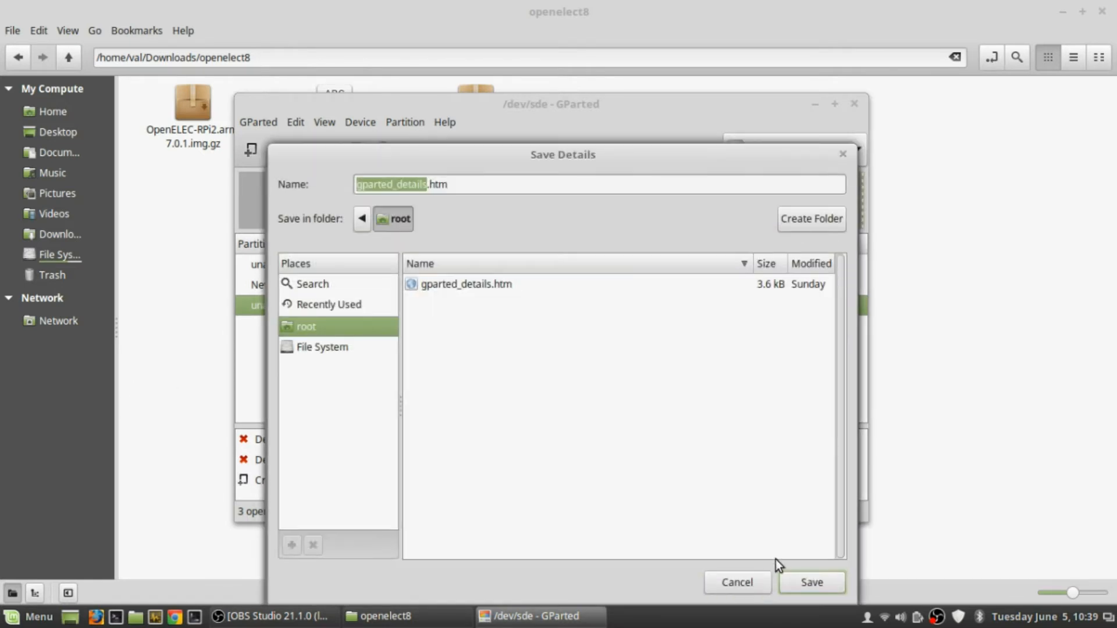
pyautogui.click(803, 583)
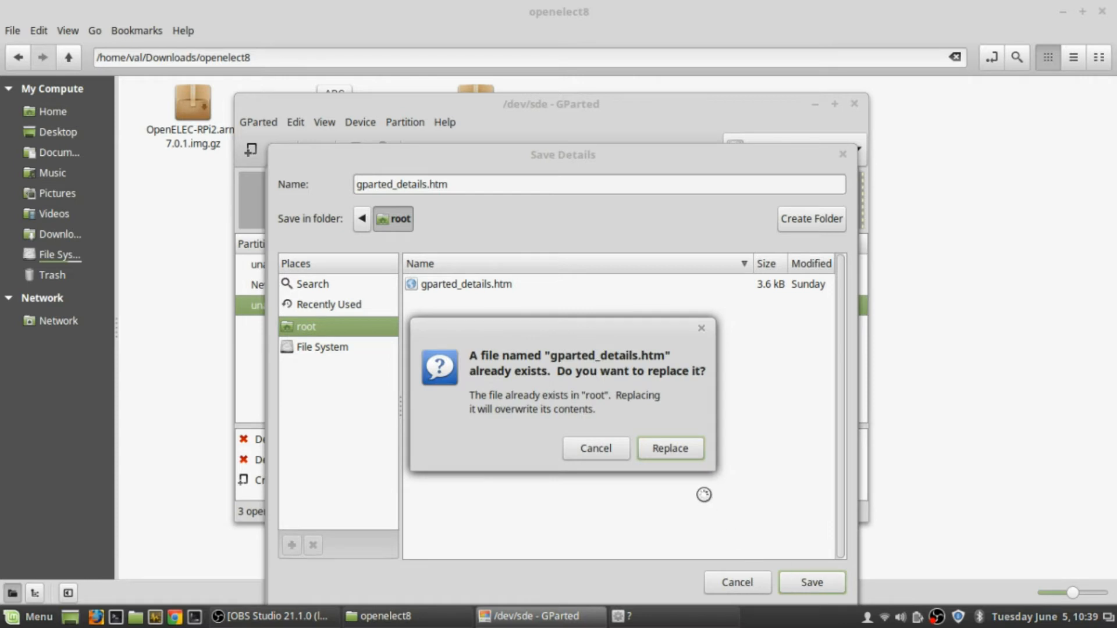
pyautogui.click(609, 447)
pyautogui.click(427, 183)
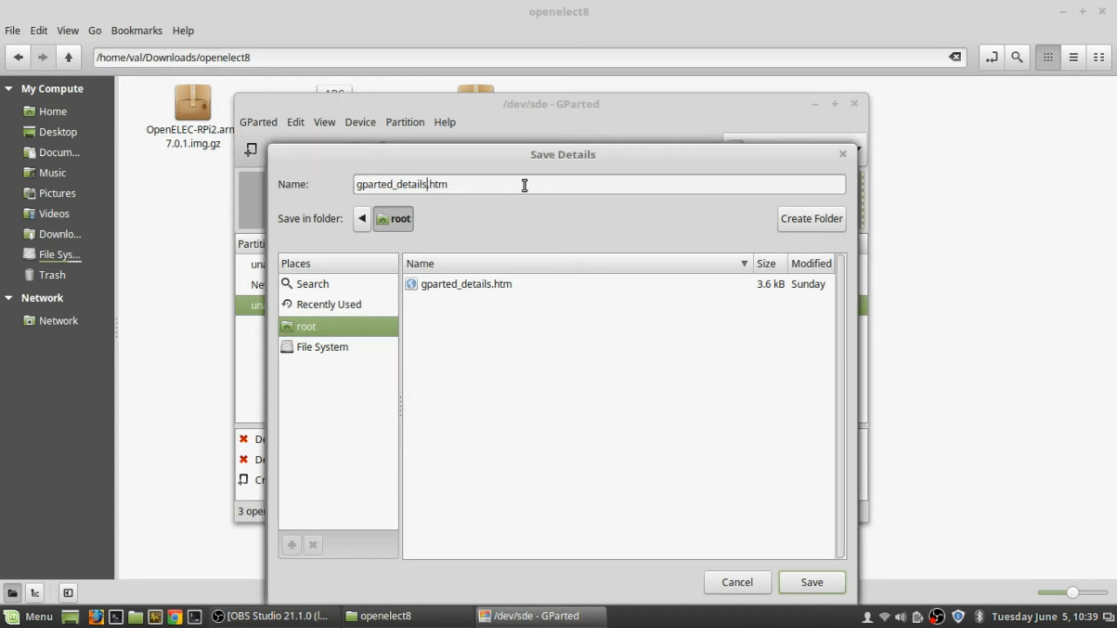
pyautogui.hotkey('shift', 'End')
pyautogui.write('.JUNE')
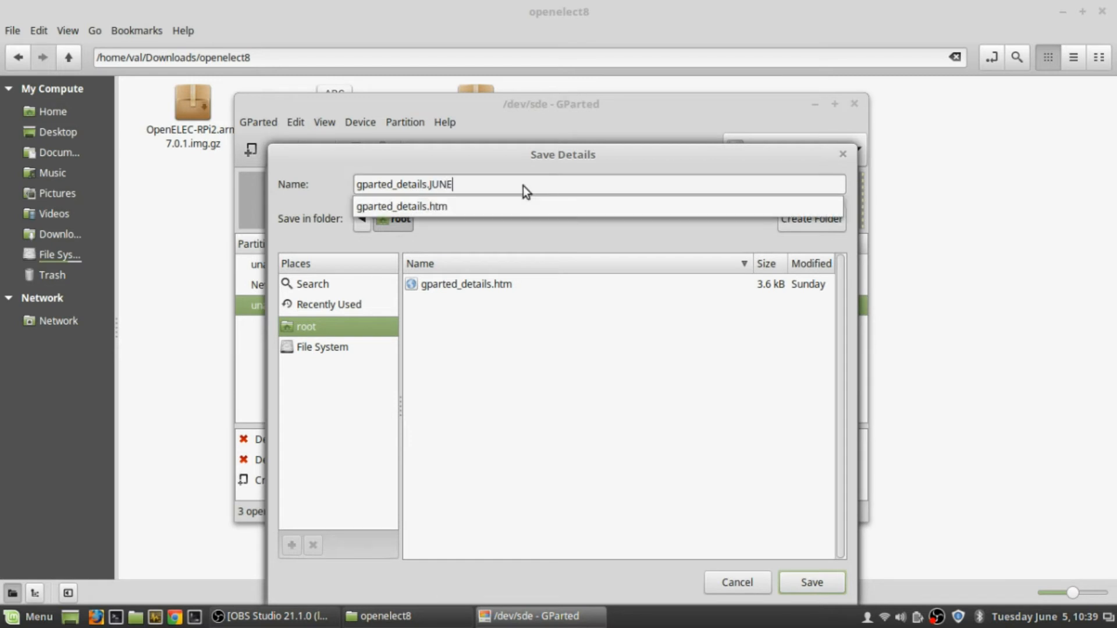
pyautogui.write('5')
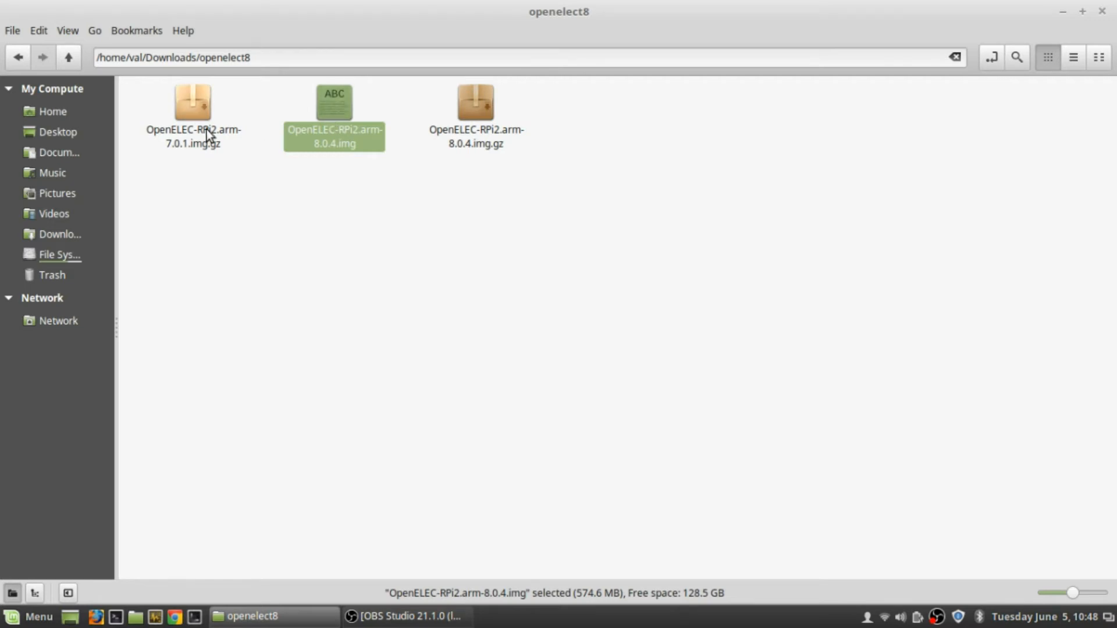
# Extract all files from OpenELEC-RPi2.arm-7.0.1.img.gz into the openelect8 folder and close the archive.
pyautogui.rightClick(180, 113)
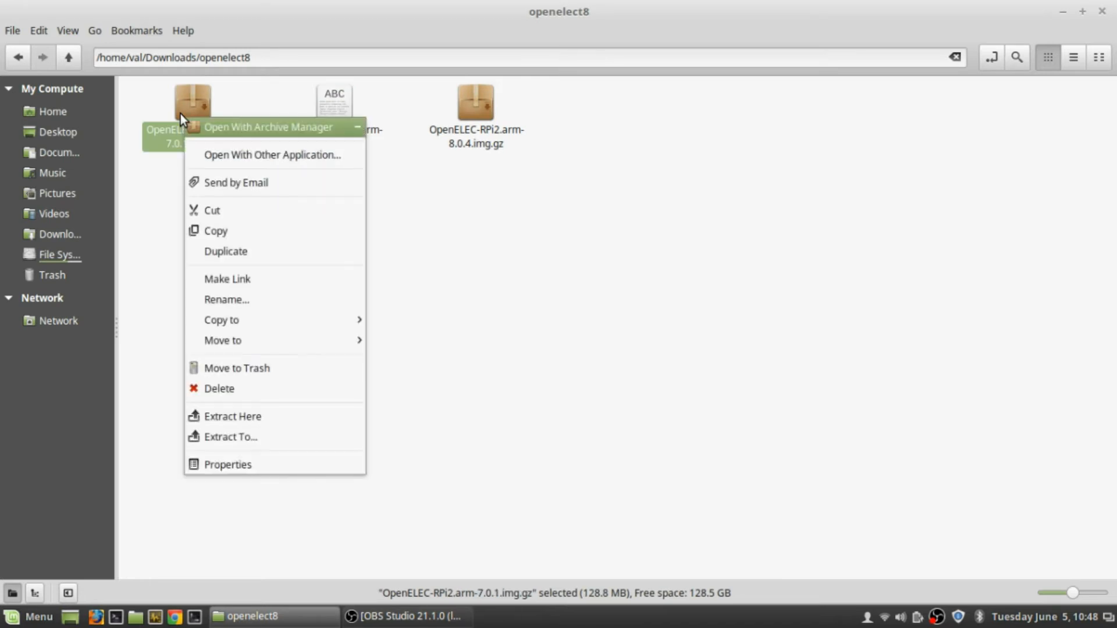
pyautogui.click(207, 123)
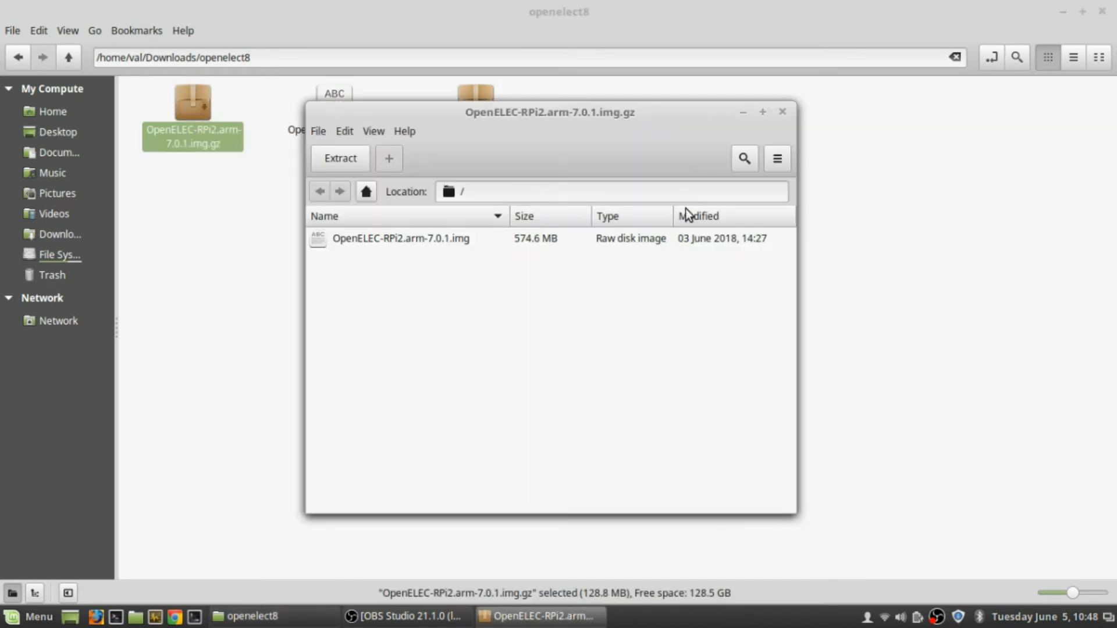
pyautogui.click(347, 158)
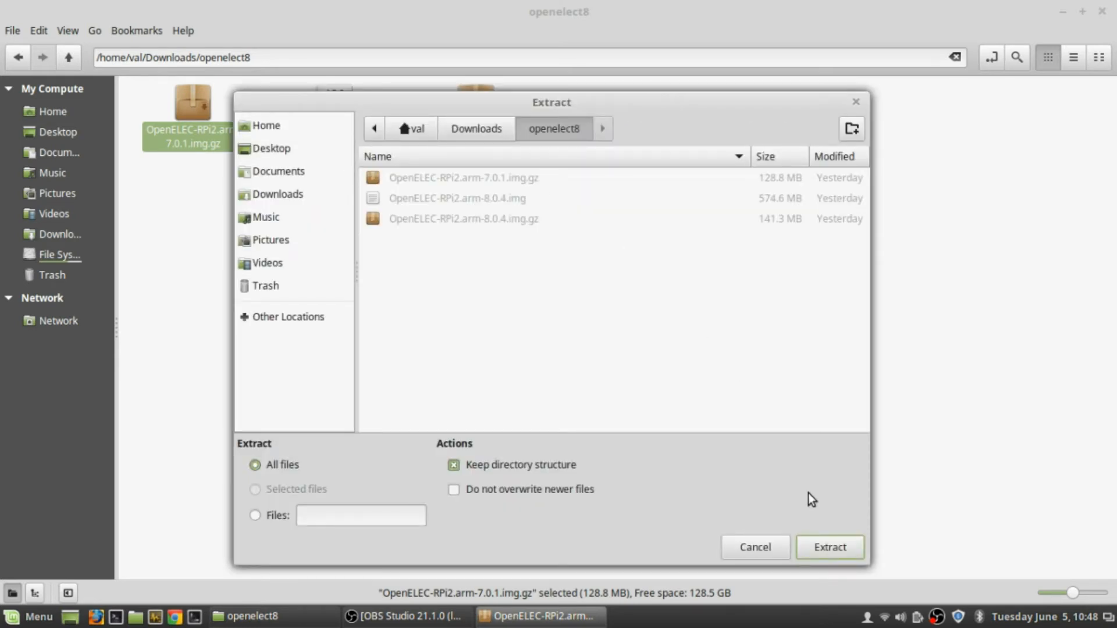
pyautogui.click(834, 547)
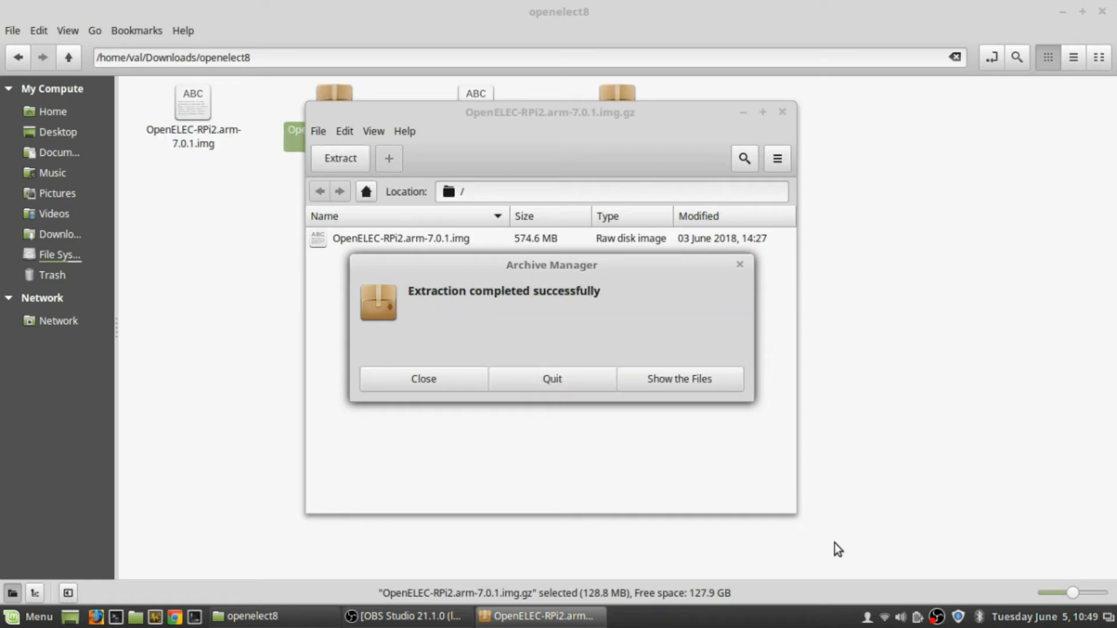
pyautogui.click(408, 386)
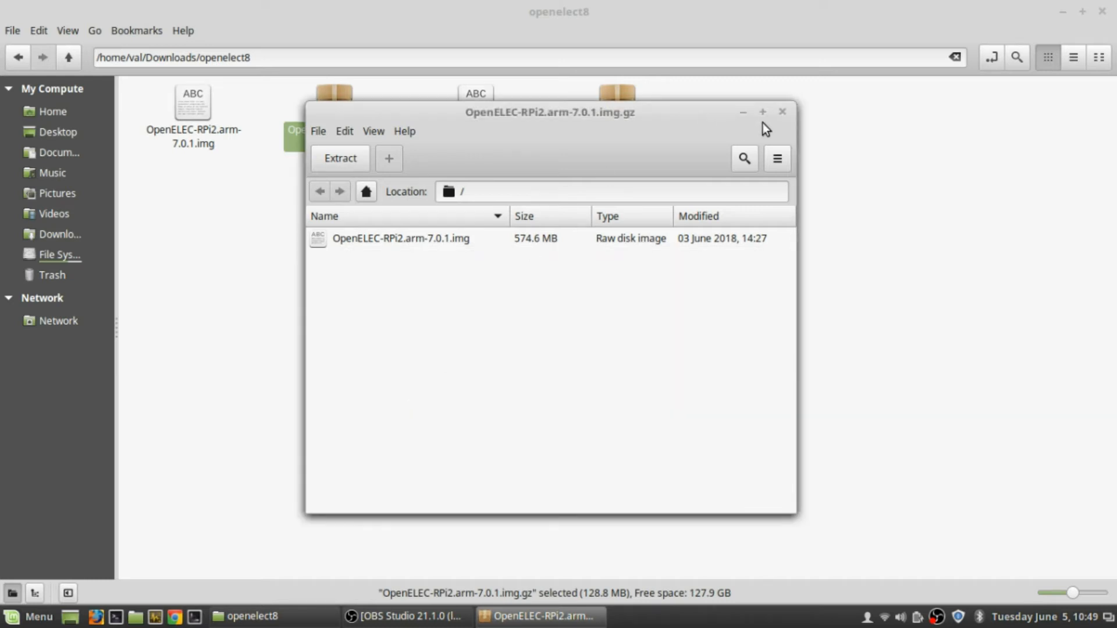
pyautogui.click(790, 112)
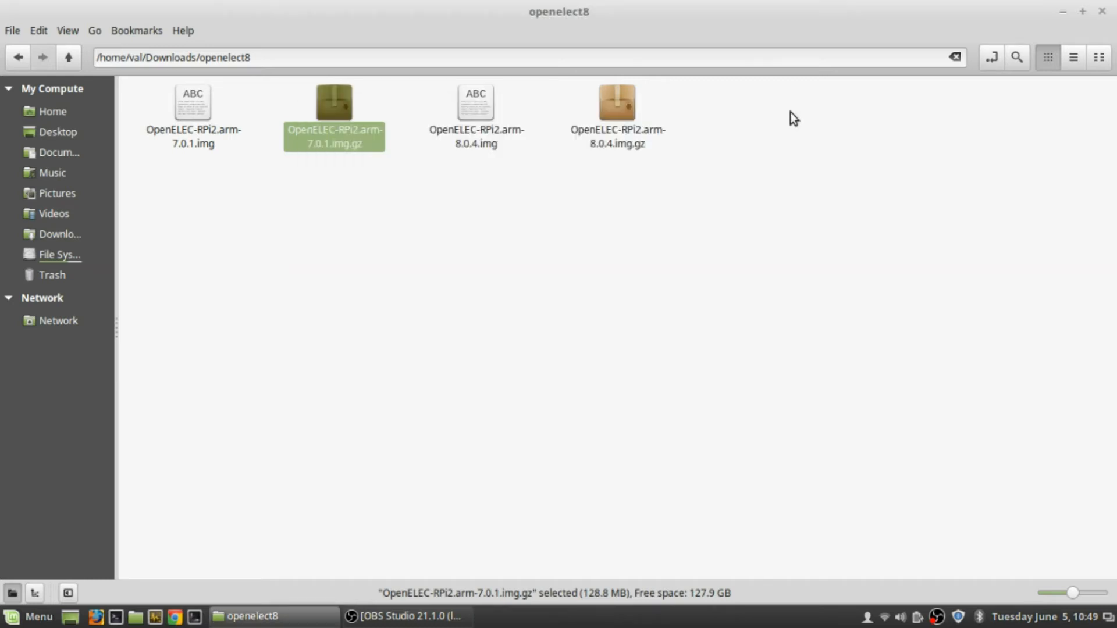
# Write OpenELEC-RPi2.arm-7.0.1.img to the 16 GB drive (/dev/sdb) with Disk Image Writer and eject the drive.
pyautogui.rightClick(184, 115)
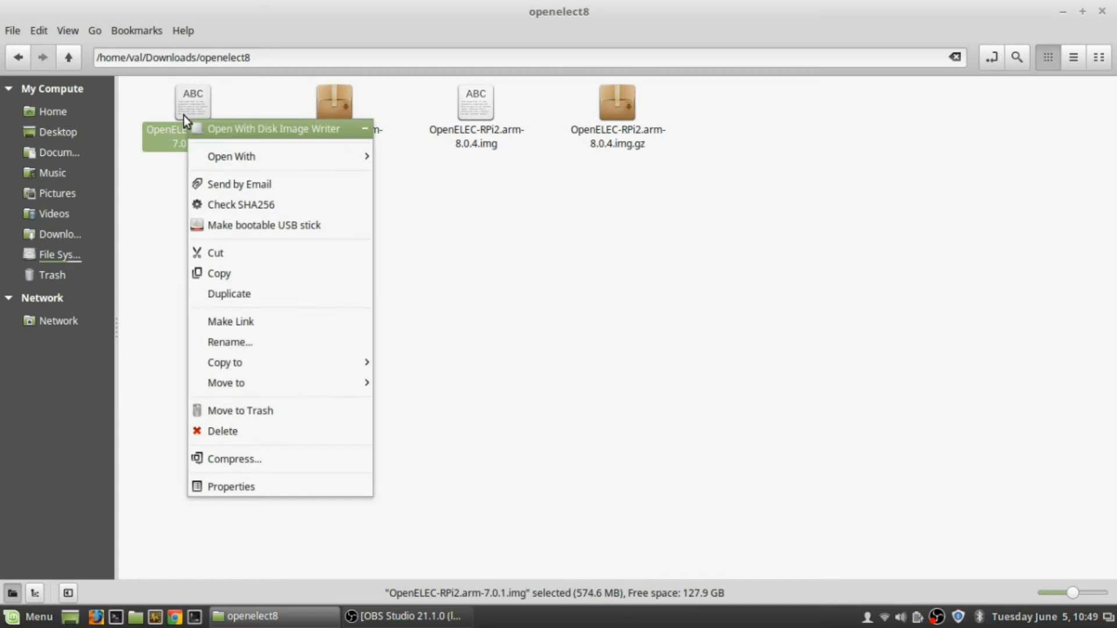
pyautogui.click(221, 130)
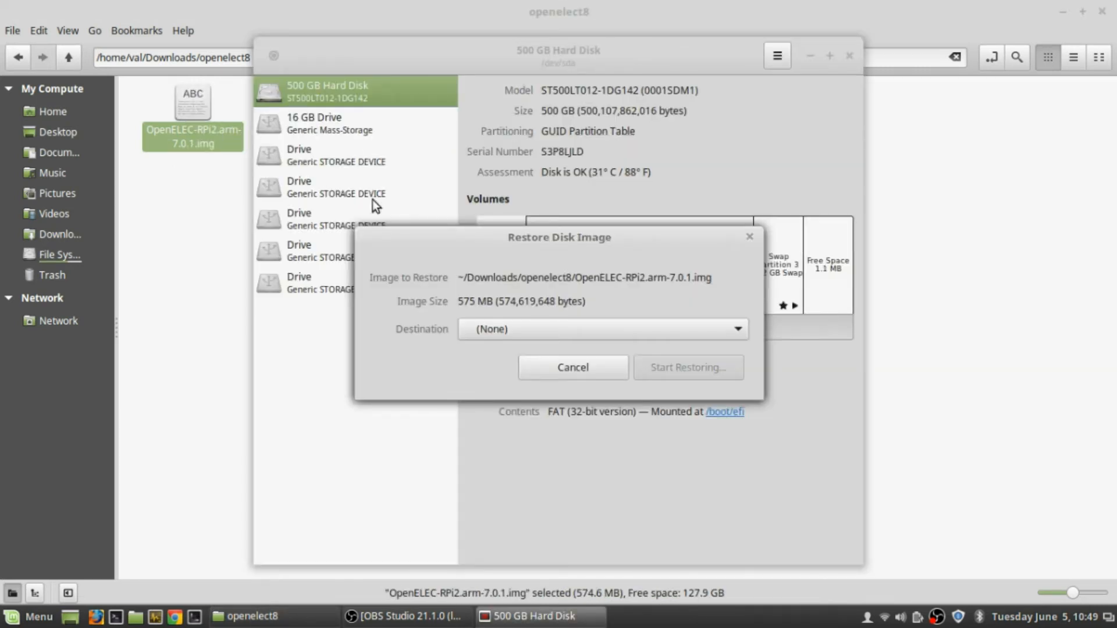
pyautogui.click(557, 329)
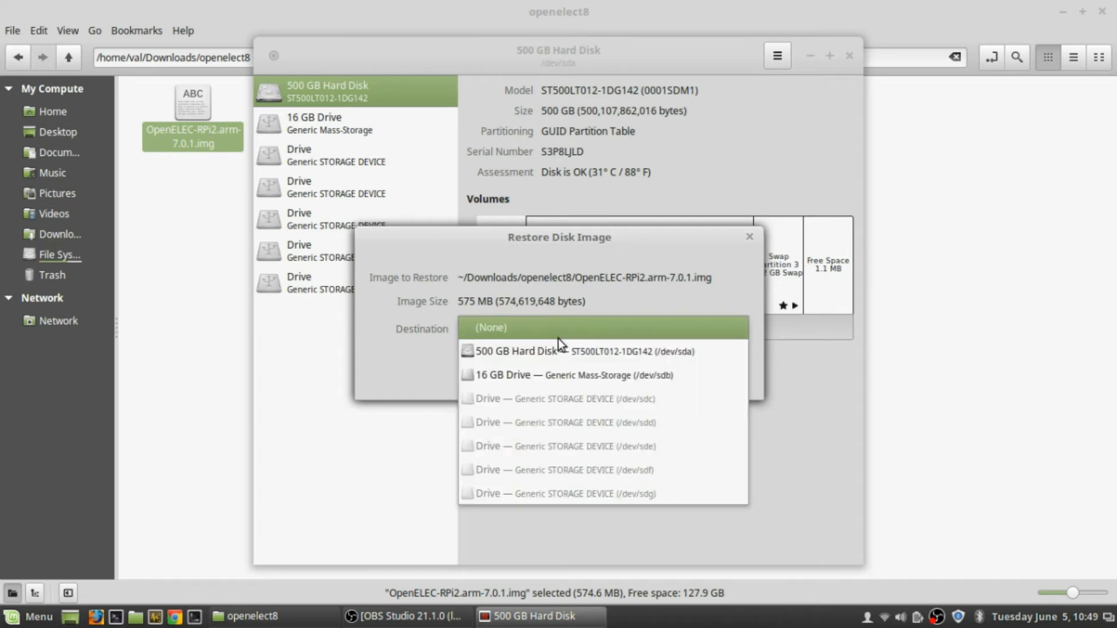
pyautogui.click(557, 378)
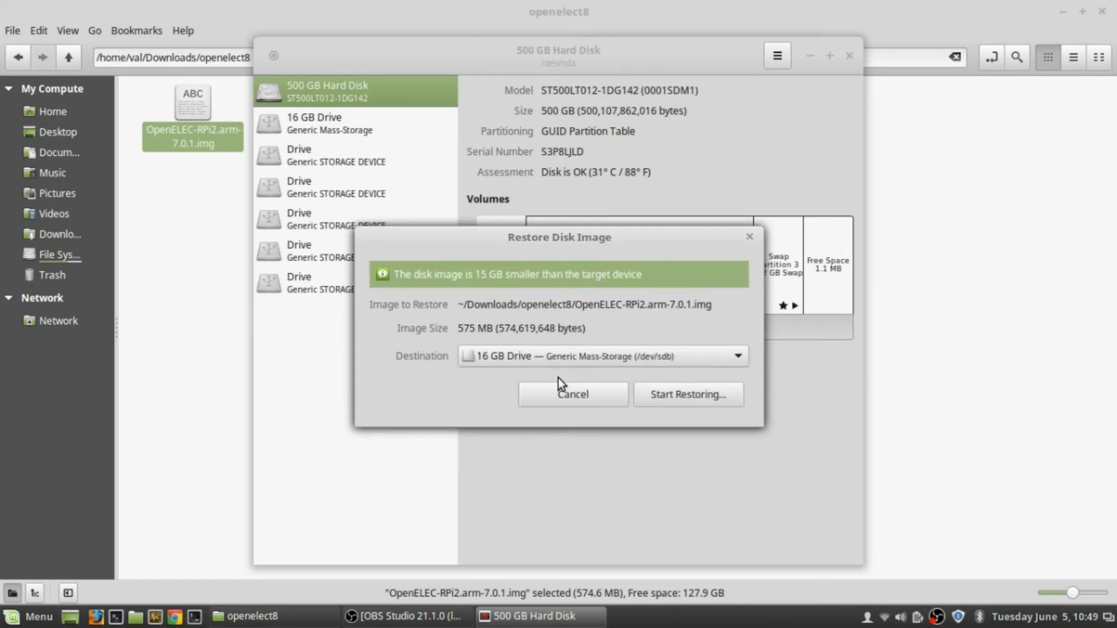
pyautogui.click(678, 396)
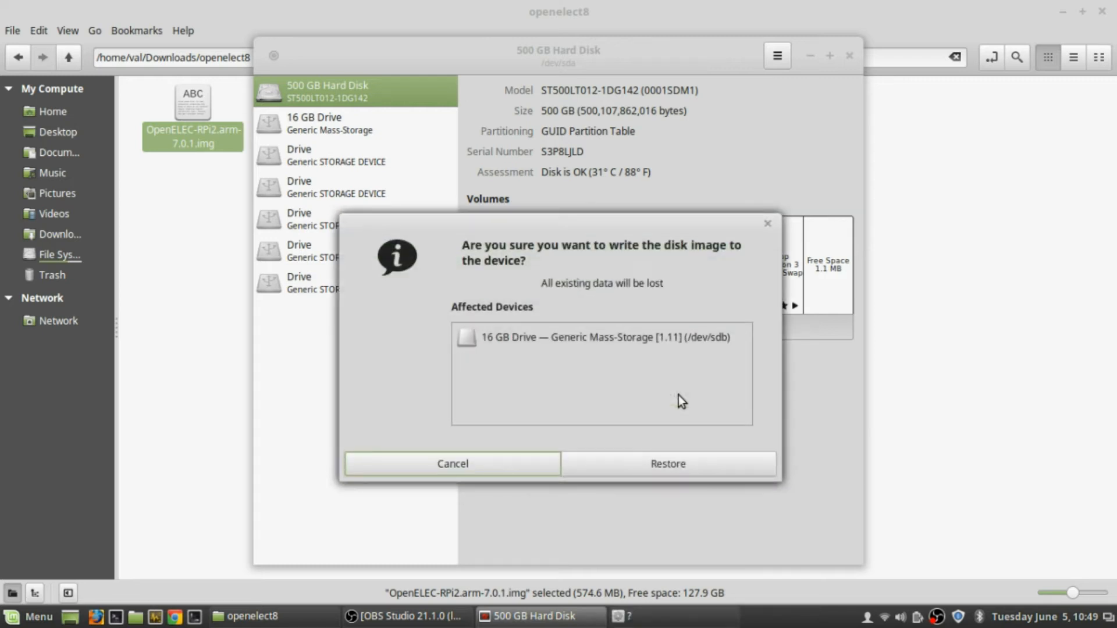
pyautogui.click(665, 463)
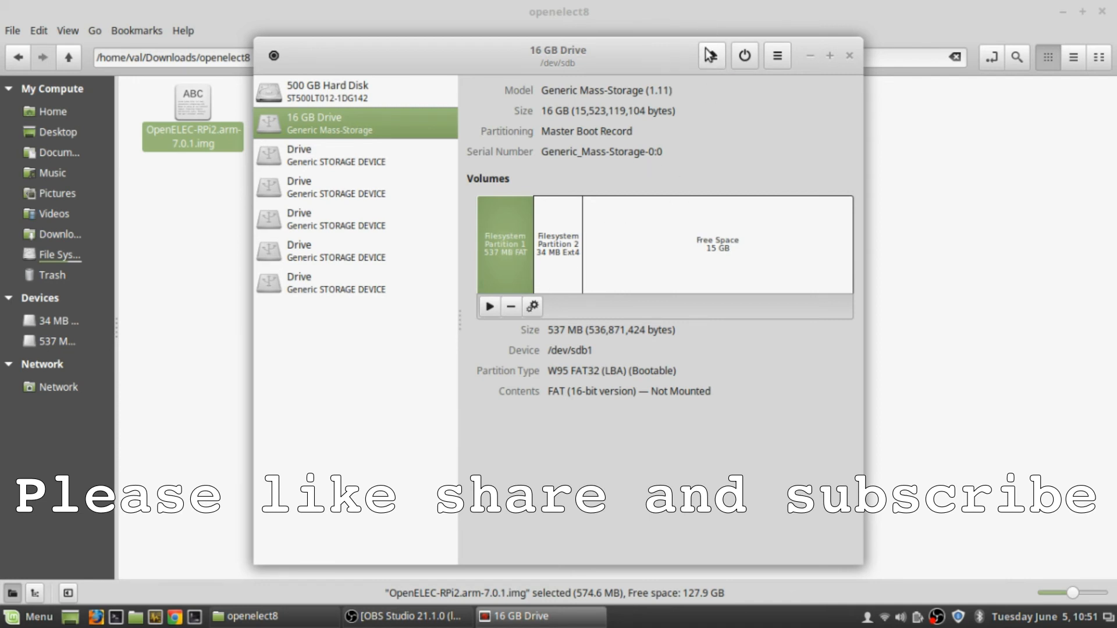
pyautogui.moveTo(705, 54); pyautogui.dragTo(698, 53)
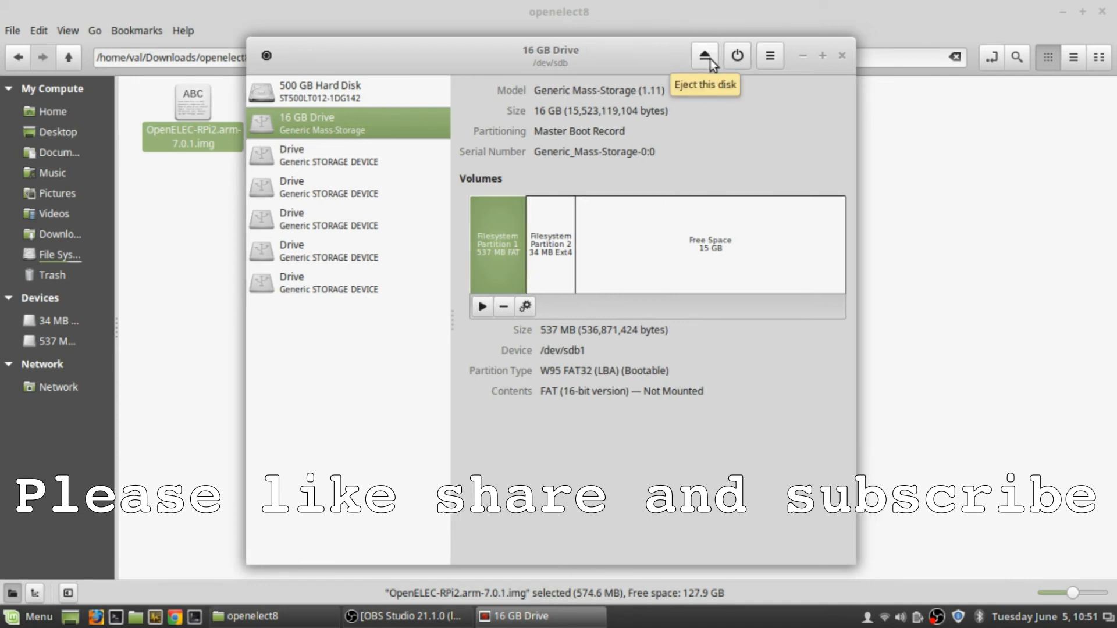
pyautogui.click(705, 56)
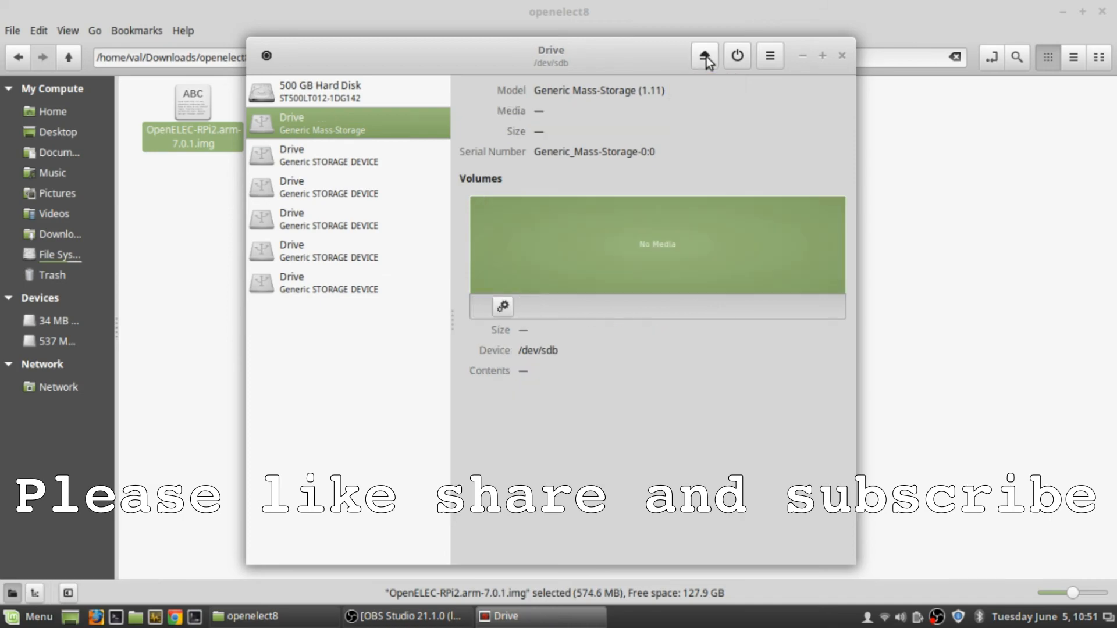